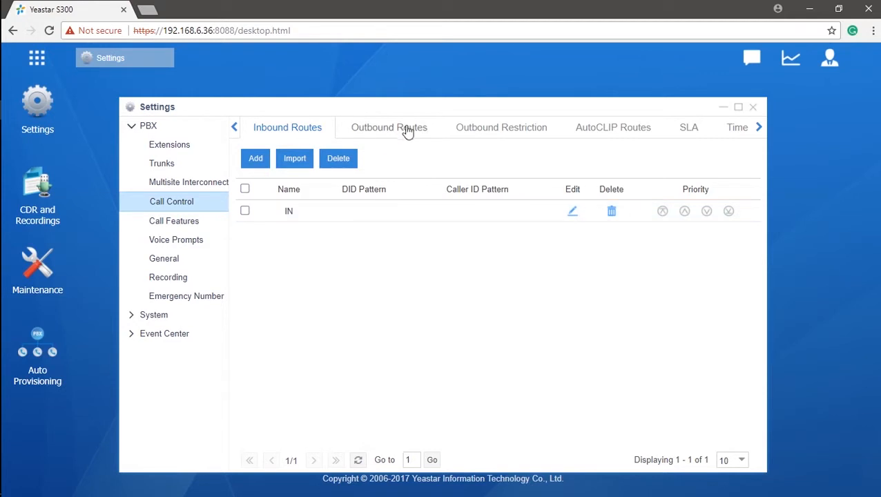
# From the Outbound Routes list, open the Add Outbound Routes dialog.
pyautogui.click(407, 129)
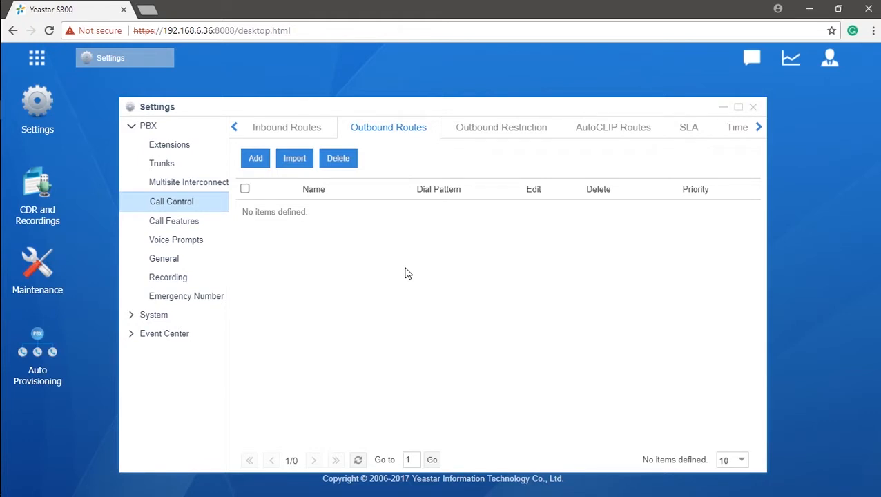
pyautogui.click(256, 158)
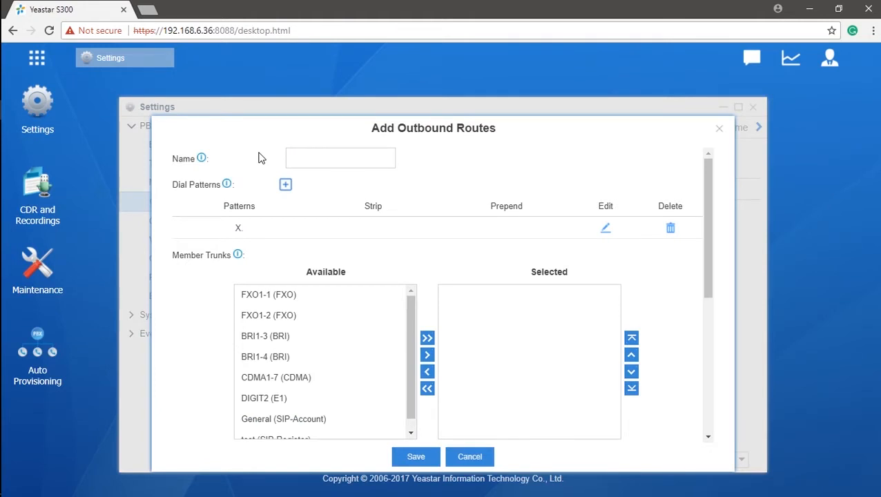
# Name the route OUT and add the FXO, BRI and CDMA1-7 trunks to it.
pyautogui.click(317, 160)
pyautogui.write('OUT')
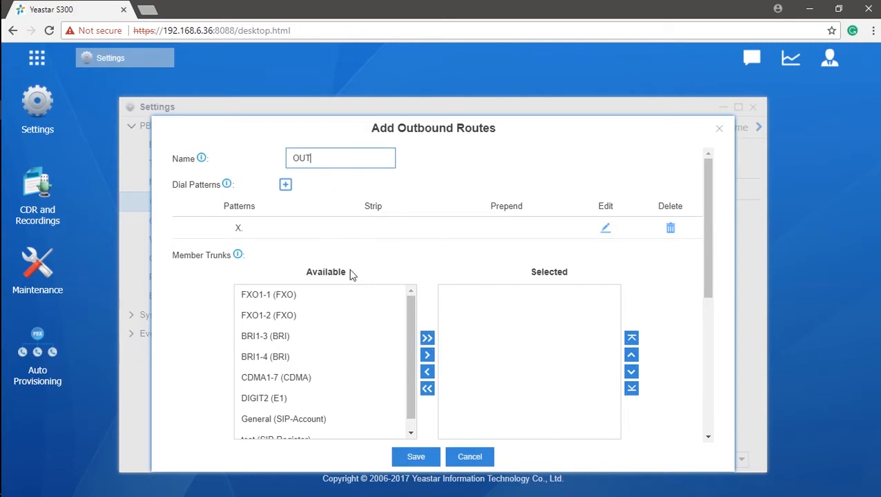
pyautogui.click(339, 301)
pyautogui.click(338, 299)
pyautogui.click(346, 317)
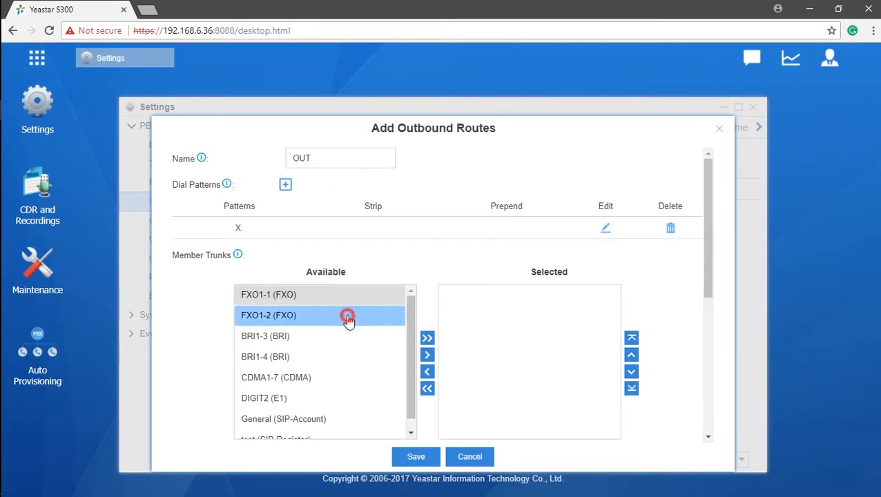
pyautogui.click(347, 321)
pyautogui.click(343, 338)
pyautogui.click(344, 315)
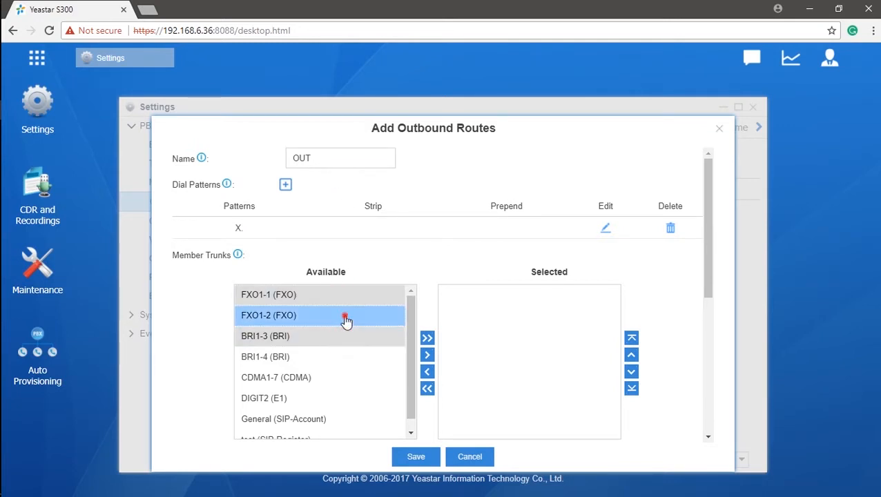
pyautogui.click(335, 365)
pyautogui.click(382, 381)
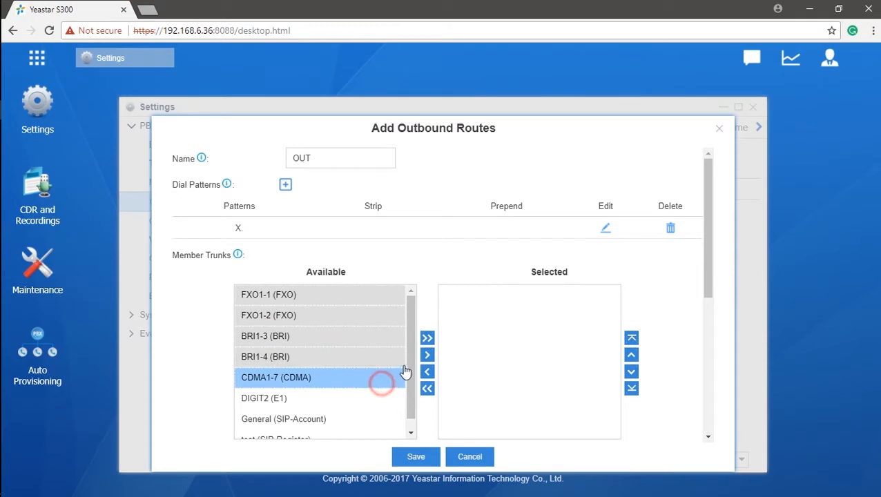
pyautogui.click(426, 355)
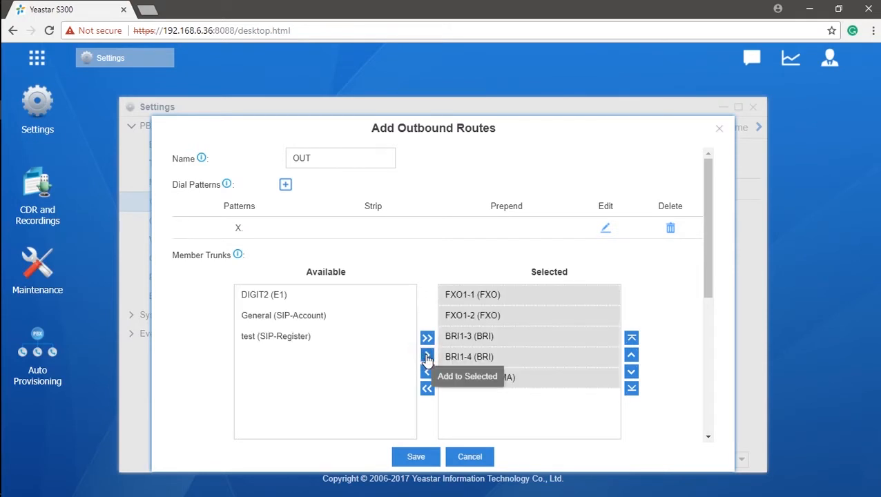
# Move CDMA1-7 to the top of the trunk order and BRI1-4 to second.
pyautogui.click(611, 383)
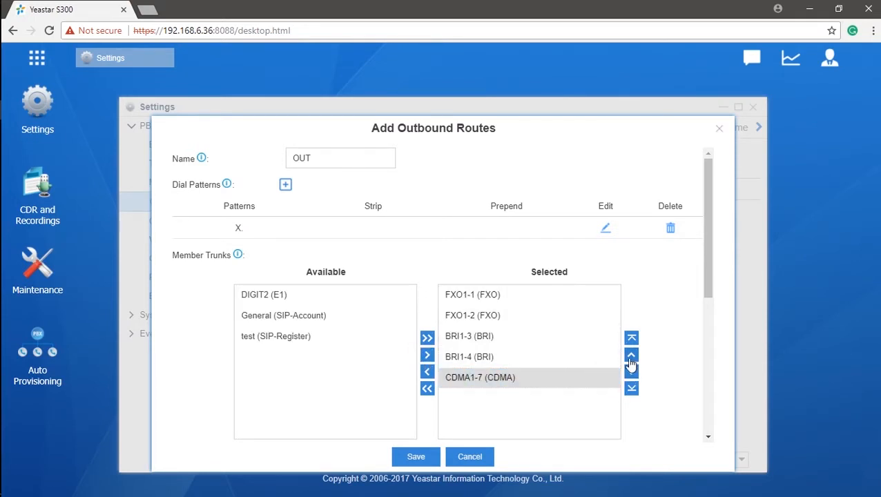
pyautogui.click(630, 356)
pyautogui.click(630, 356)
pyautogui.click(544, 374)
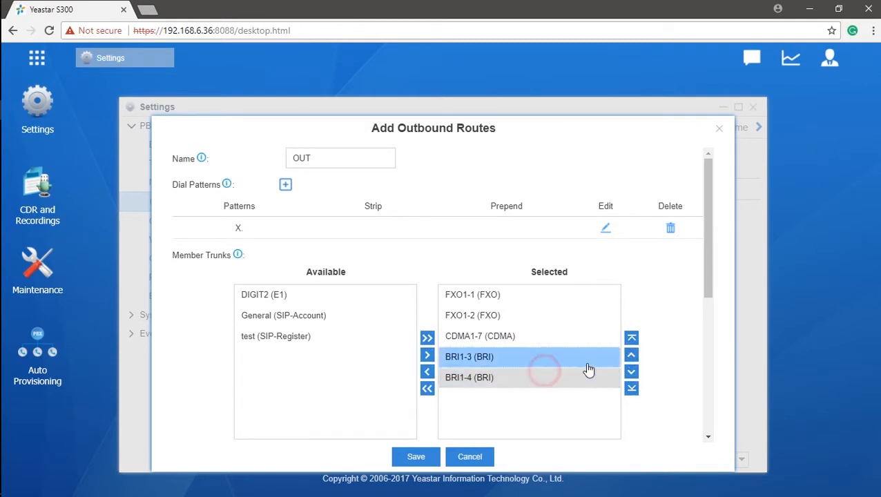
pyautogui.click(630, 355)
pyautogui.click(631, 355)
pyautogui.click(631, 354)
# Add extensions 1002 through 1005 as route members.
pyautogui.scroll(-4, 584, 373)
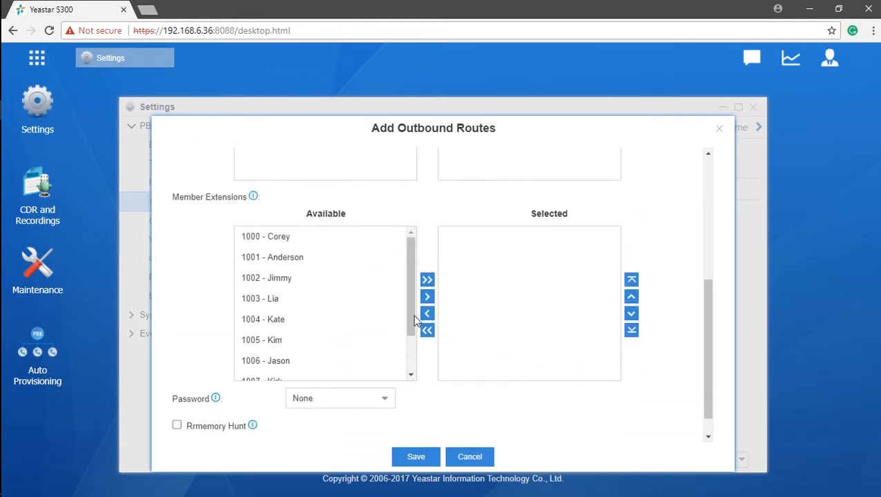
pyautogui.click(352, 279)
pyautogui.click(352, 280)
pyautogui.click(345, 299)
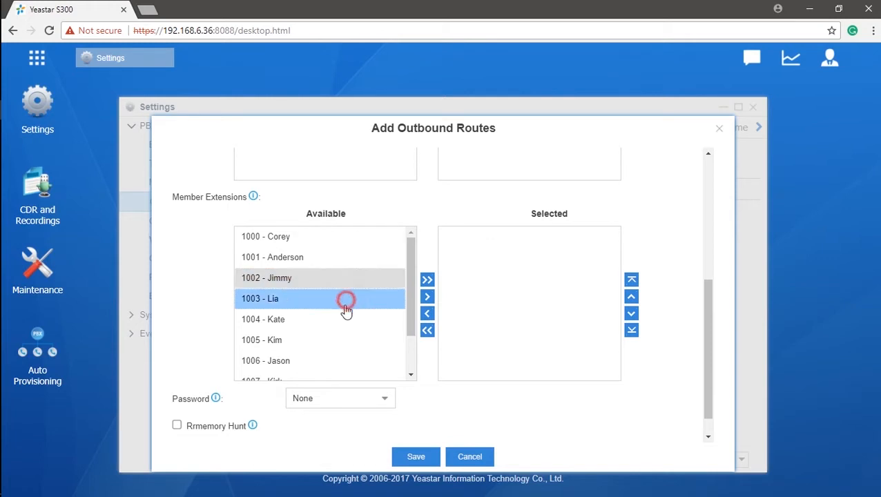
pyautogui.click(339, 319)
pyautogui.click(331, 339)
pyautogui.click(425, 297)
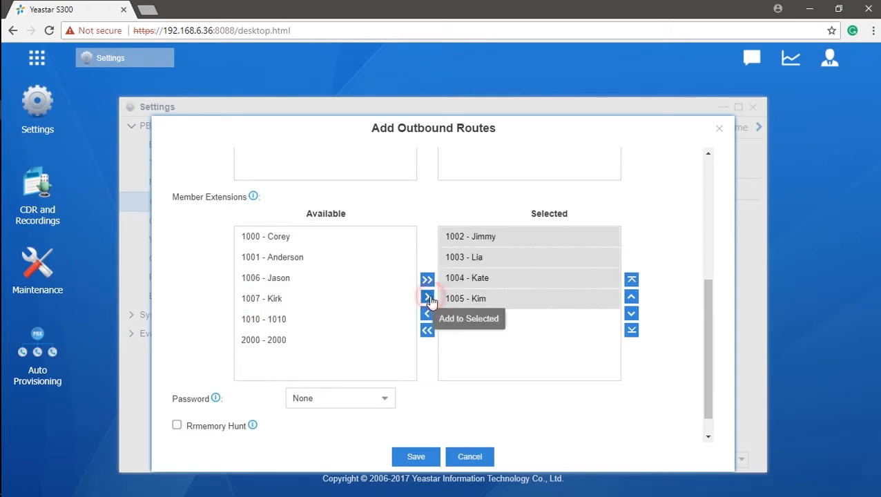
pyautogui.click(537, 338)
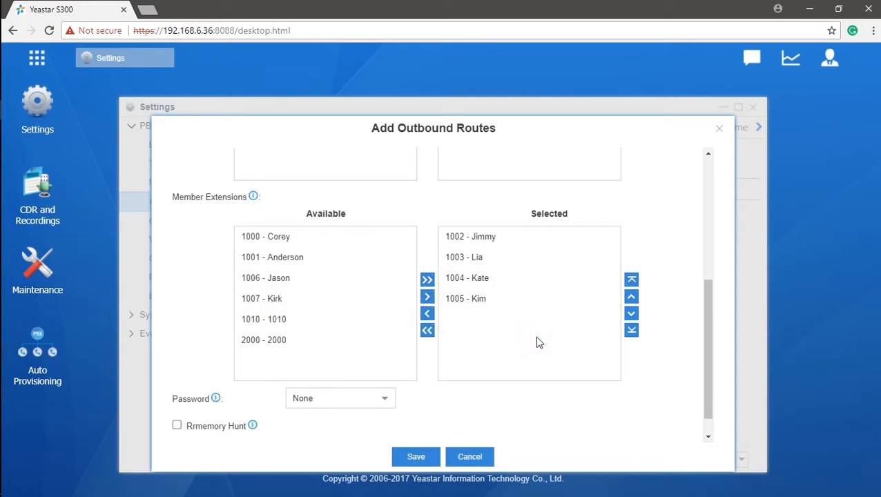
# Save the OUT route so it shows in the Outbound Routes list.
pyautogui.scroll(-1, 539, 343)
pyautogui.scroll(5, 538, 342)
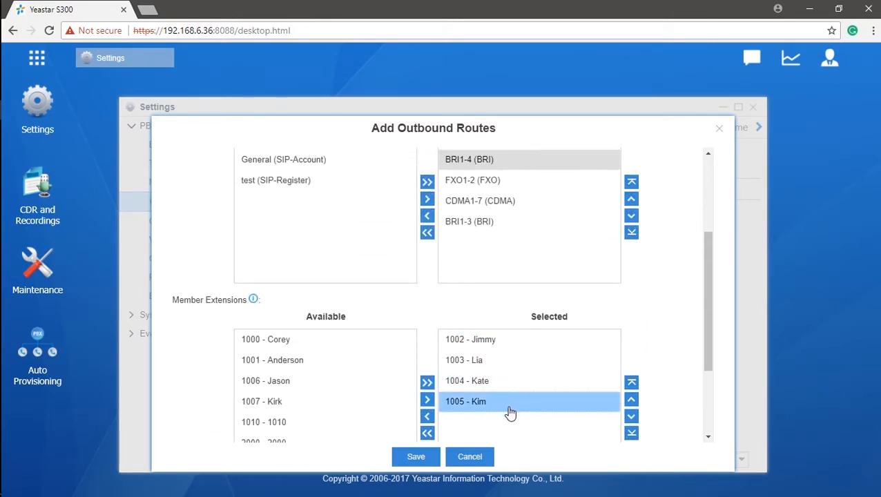
pyautogui.scroll(5, 509, 412)
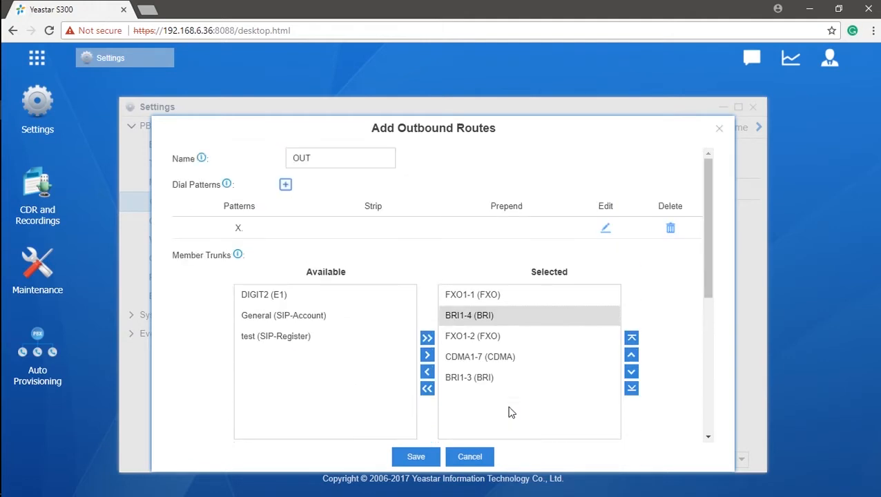
pyautogui.click(417, 458)
pyautogui.click(294, 165)
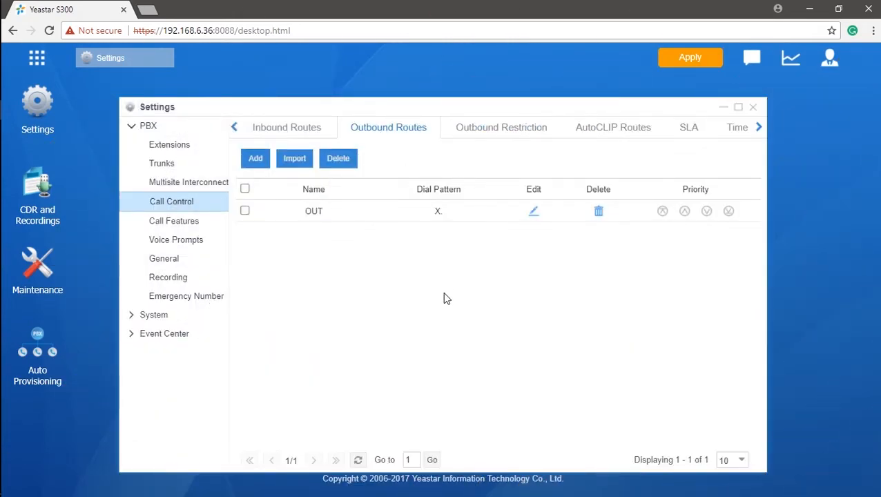
# Edit the OUT route and change its name to 'International'.
pyautogui.click(536, 212)
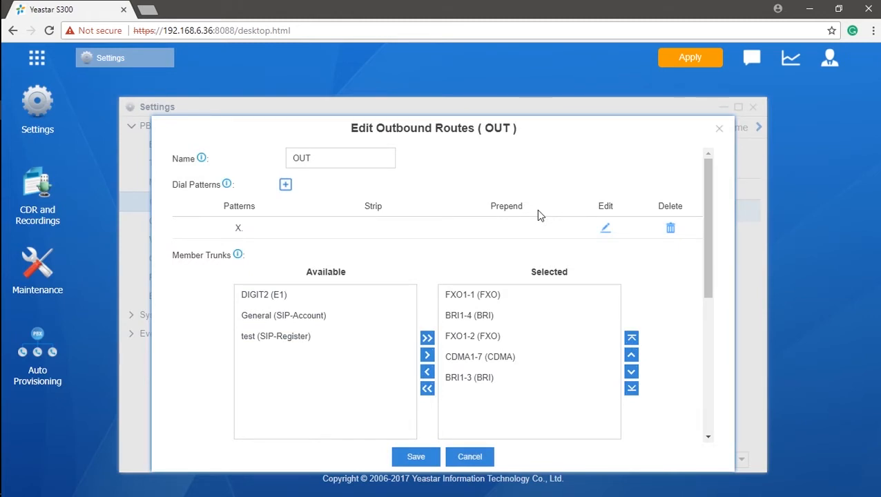
pyautogui.doubleClick(362, 159)
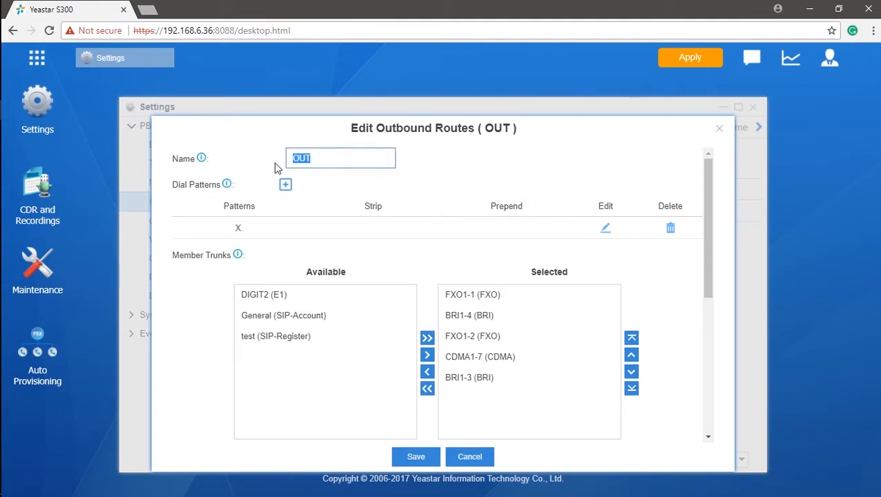
pyautogui.write('International')
pyautogui.moveTo(227, 185)
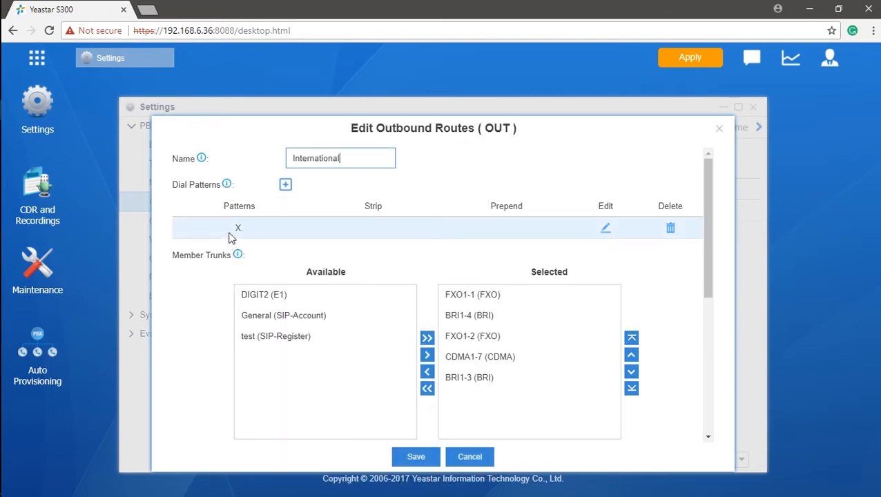
# Replace the X. dial pattern with 900.
pyautogui.click(234, 228)
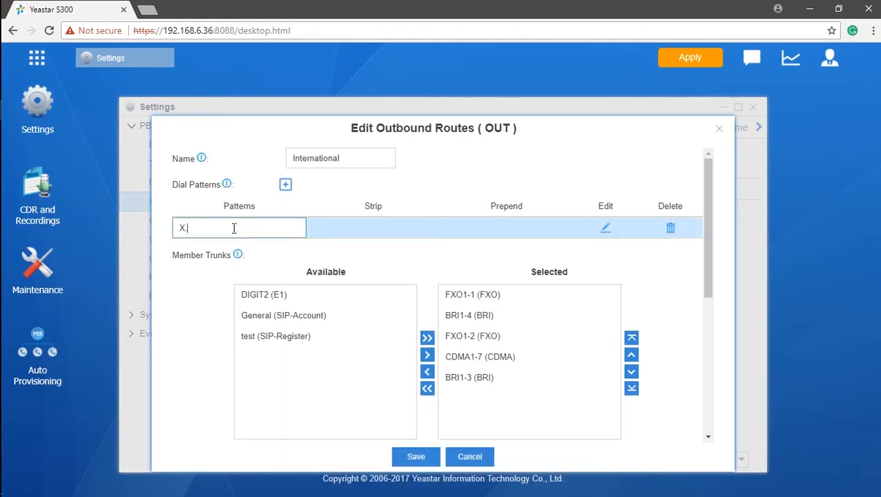
pyautogui.press('BackSpace')
pyautogui.write('9')
pyautogui.write('00.')
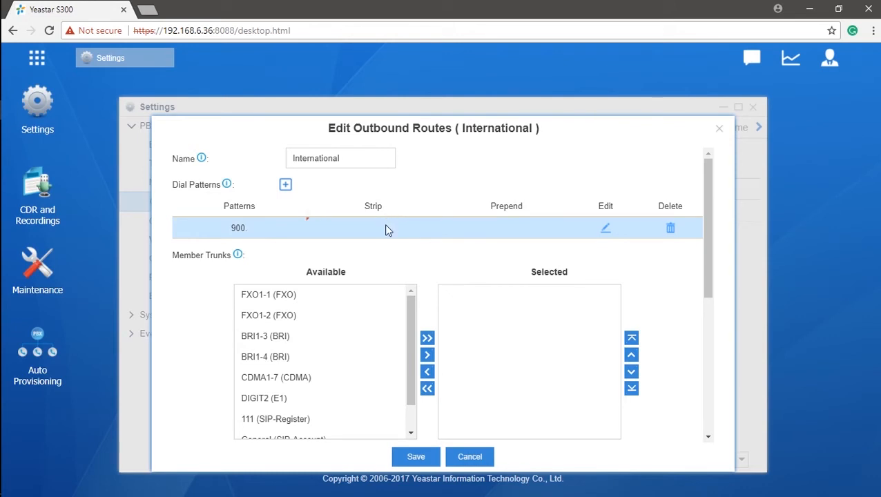
# Set the 900. pattern to strip 1 digit.
pyautogui.click(384, 224)
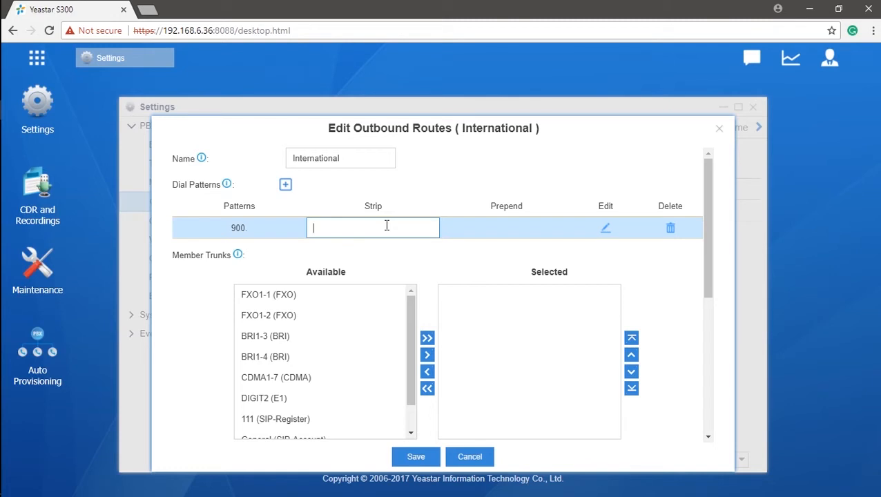
pyautogui.write('1')
pyautogui.click(387, 254)
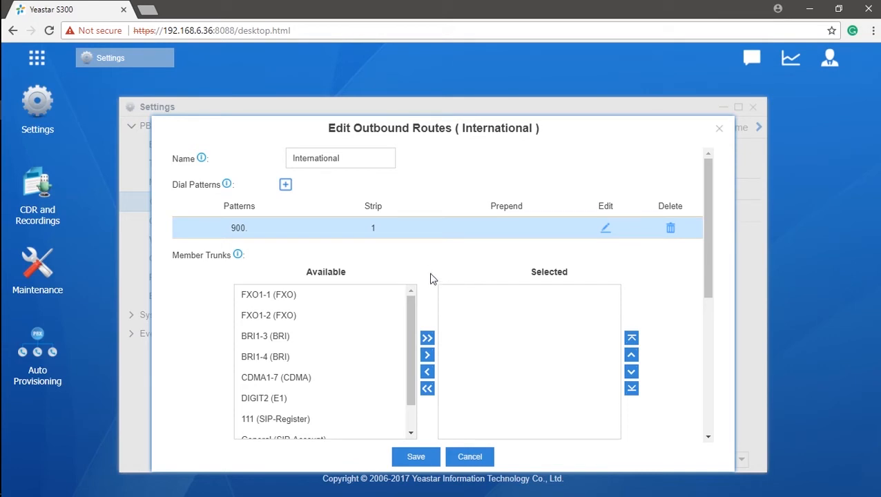
# Add the SIP trunks 111, General and test to the route.
pyautogui.moveTo(411, 306); pyautogui.dragTo(413, 350)
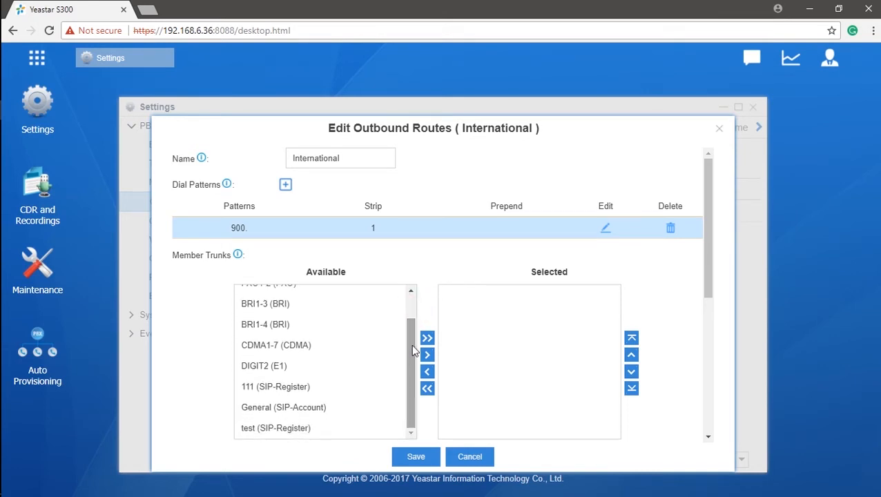
pyautogui.click(310, 387)
pyautogui.click(310, 408)
pyautogui.click(304, 428)
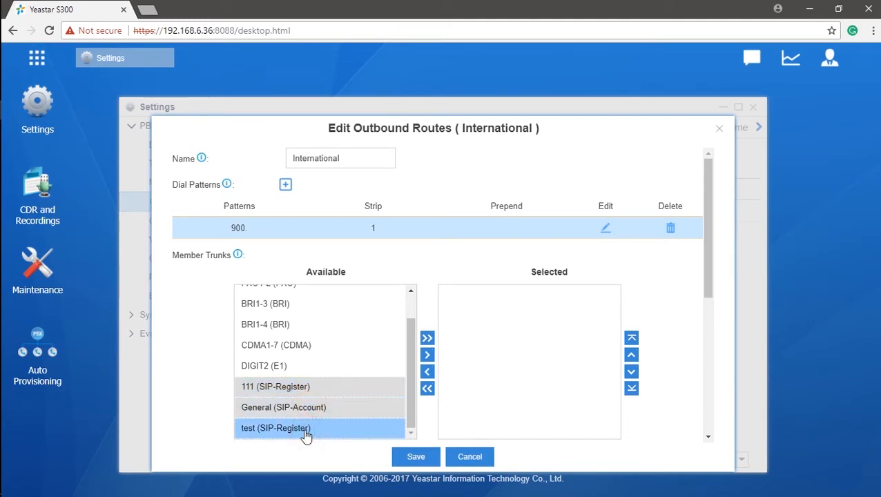
pyautogui.click(425, 356)
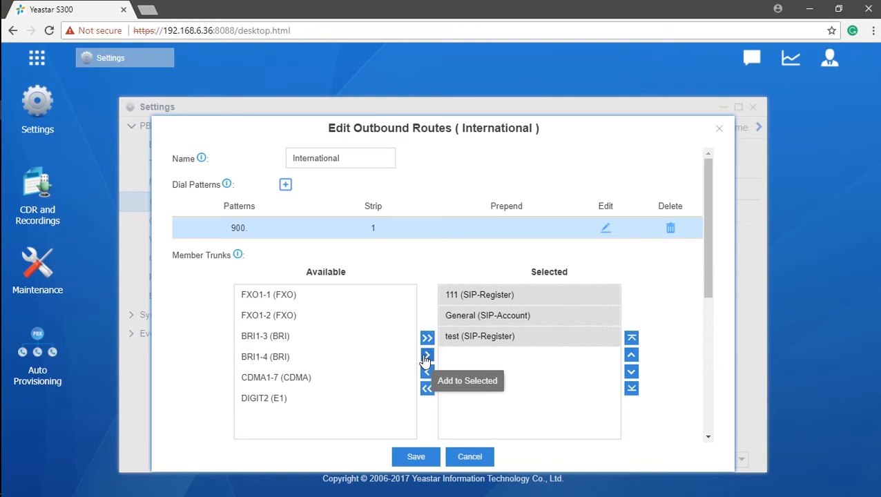
# Make extensions 1003, 1004 and 1005 the route's member extensions.
pyautogui.click(550, 386)
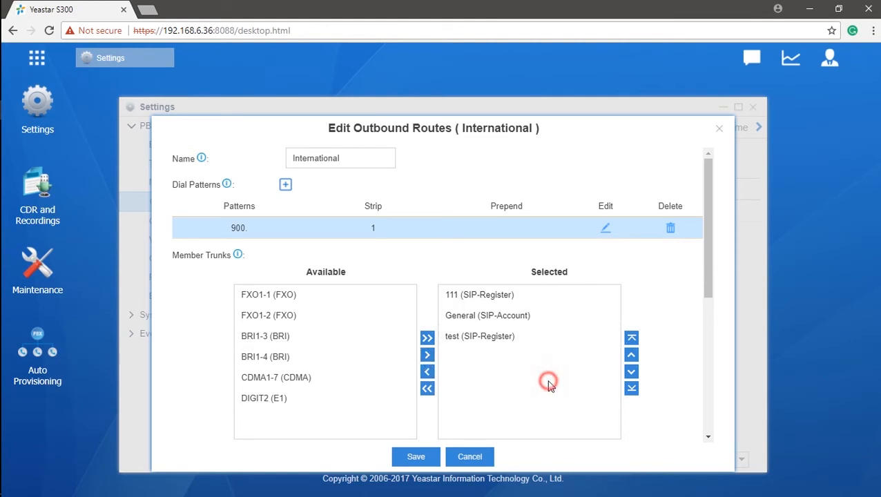
pyautogui.moveTo(709, 276); pyautogui.dragTo(722, 419)
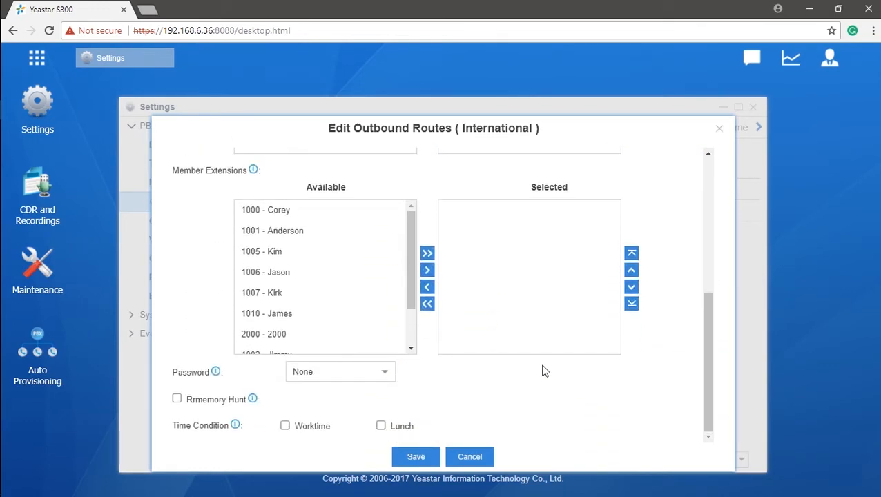
pyautogui.moveTo(409, 259); pyautogui.dragTo(409, 292)
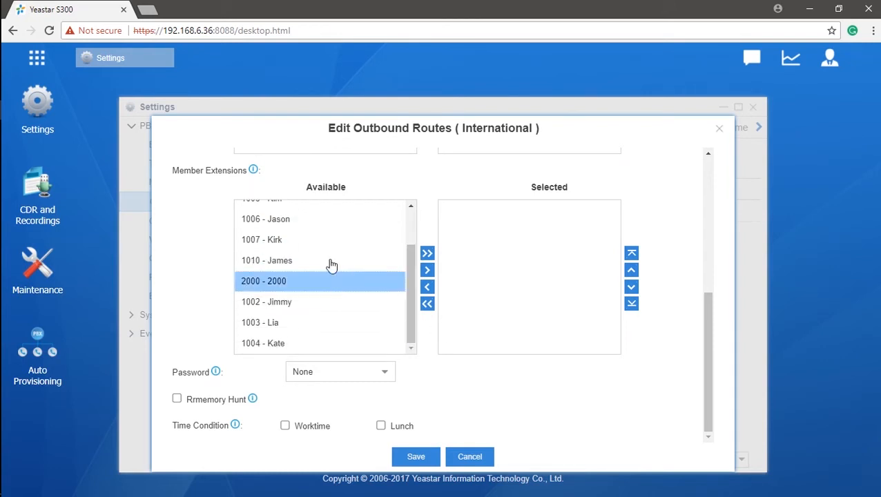
pyautogui.click(329, 259)
pyautogui.click(320, 323)
pyautogui.click(317, 343)
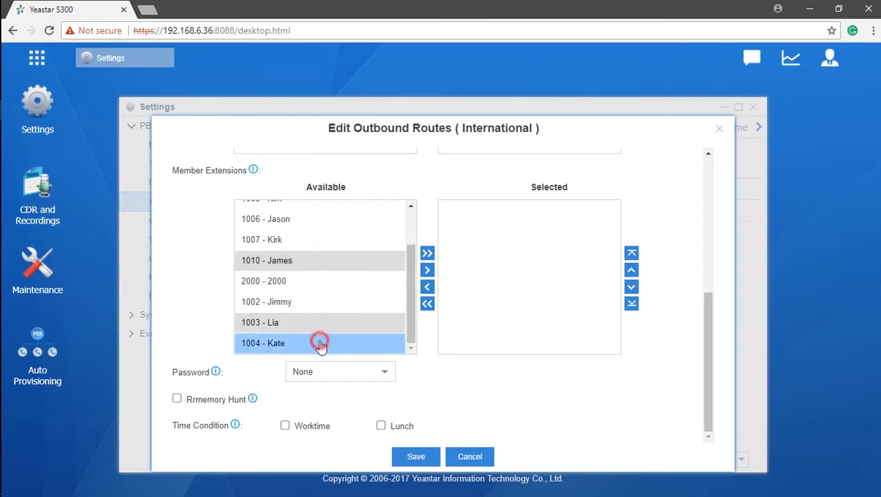
pyautogui.click(426, 269)
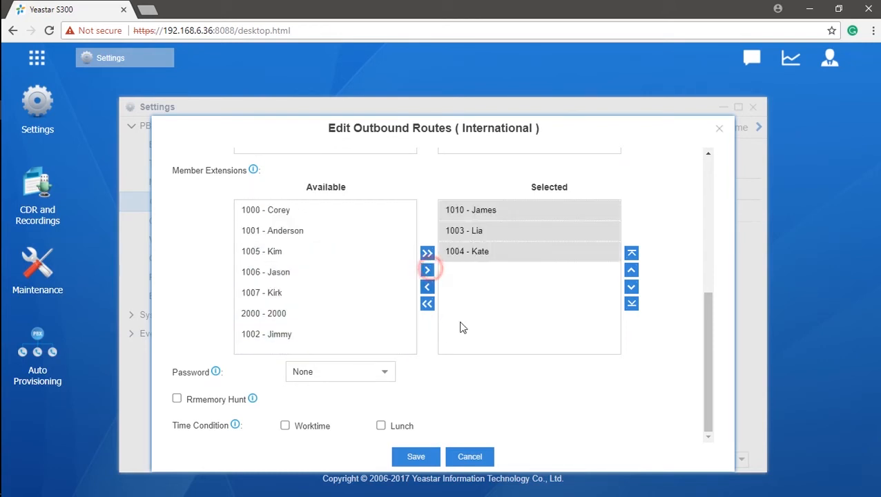
pyautogui.click(541, 354)
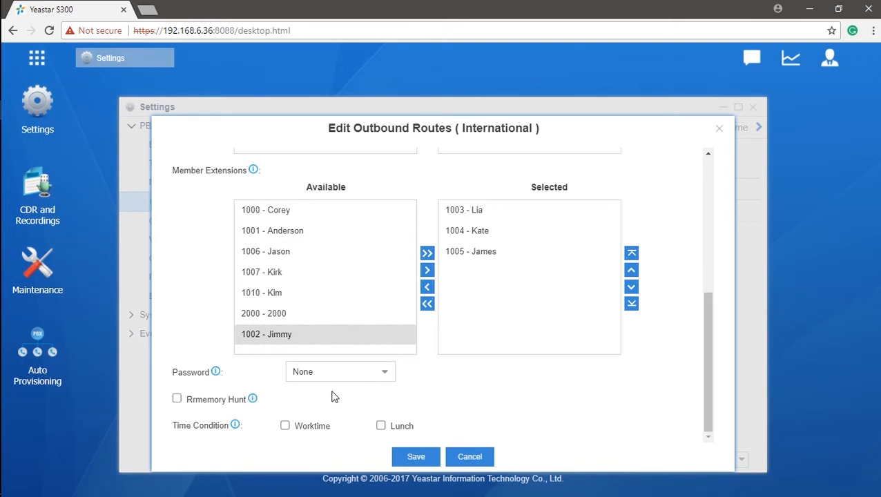
# Set the route password to Single Pin and enter a PIN.
pyautogui.moveTo(218, 376)
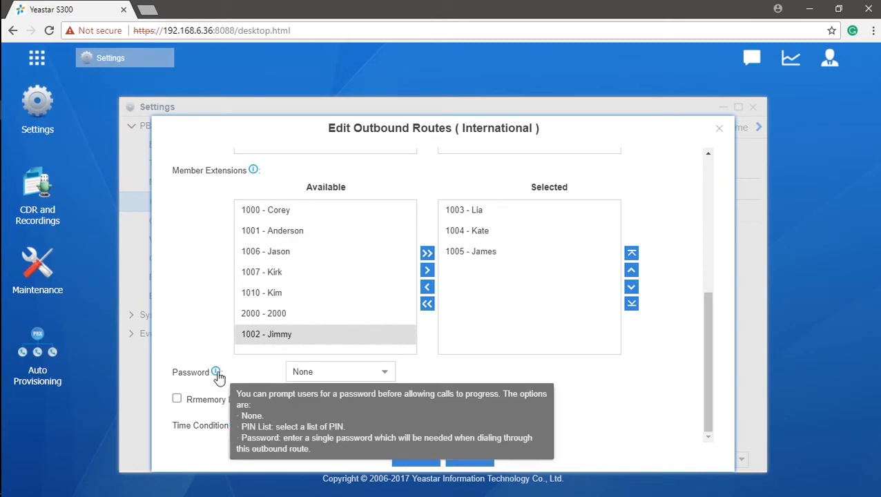
pyautogui.click(384, 376)
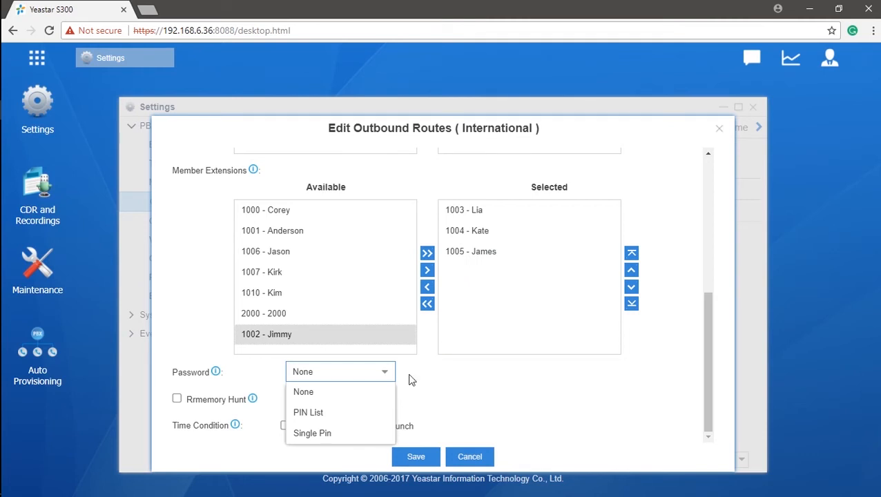
pyautogui.click(356, 432)
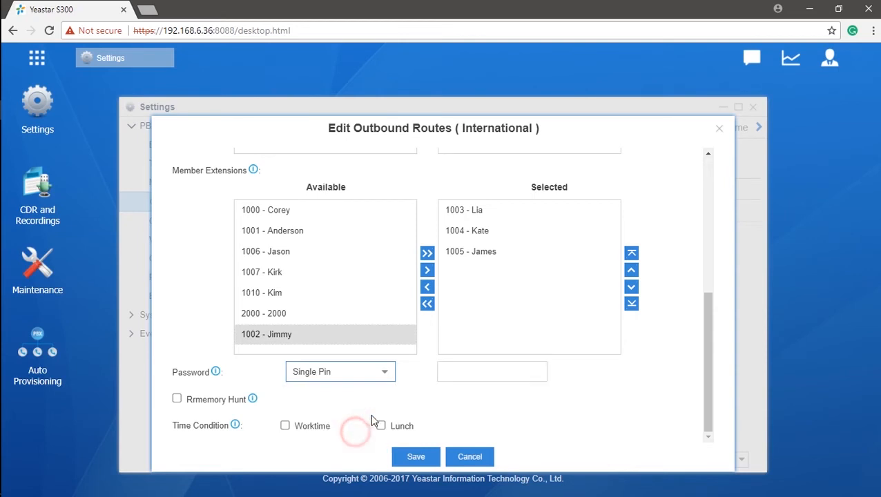
pyautogui.click(459, 371)
pyautogui.write('123')
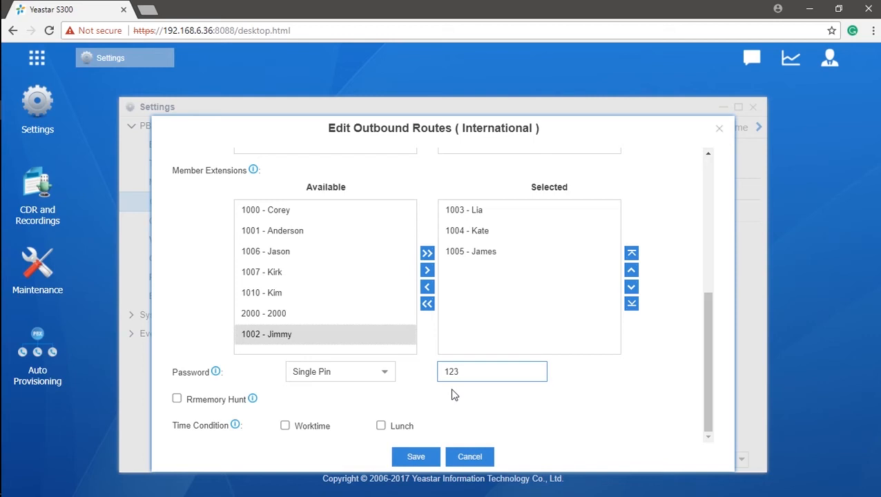
# Switch the password to PIN List and create a new list named International.
pyautogui.click(384, 376)
pyautogui.click(341, 411)
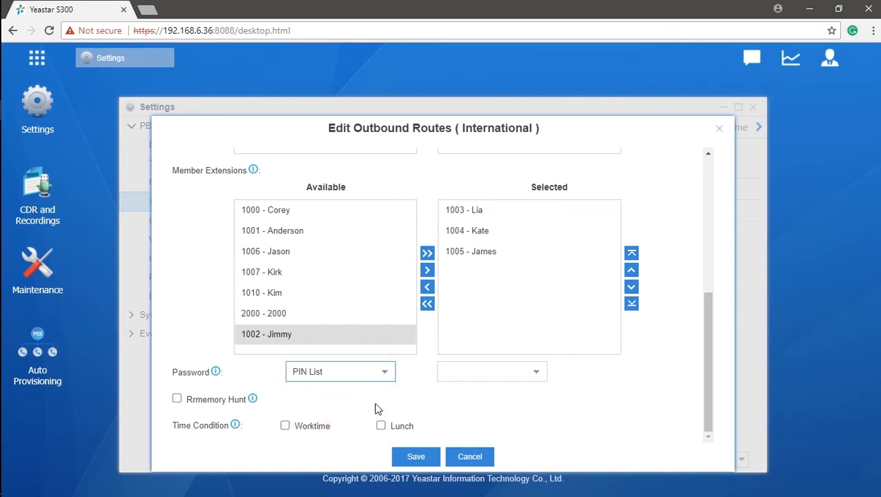
pyautogui.click(536, 373)
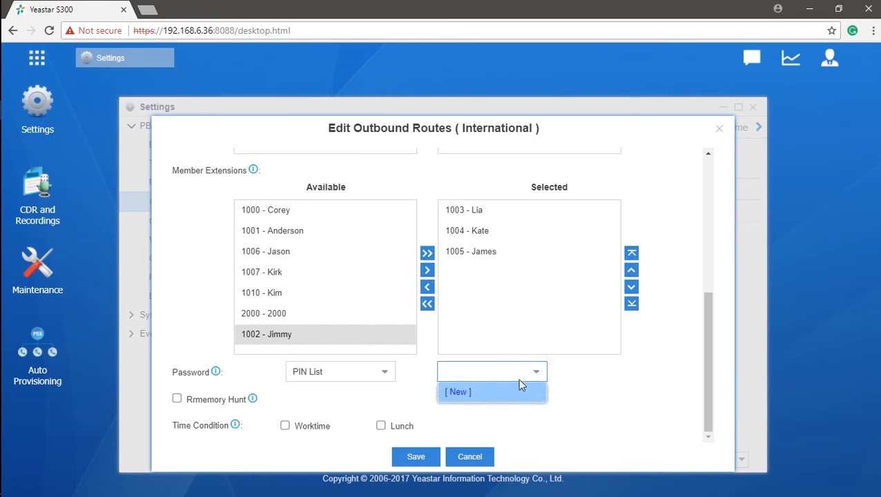
pyautogui.click(464, 392)
pyautogui.click(446, 230)
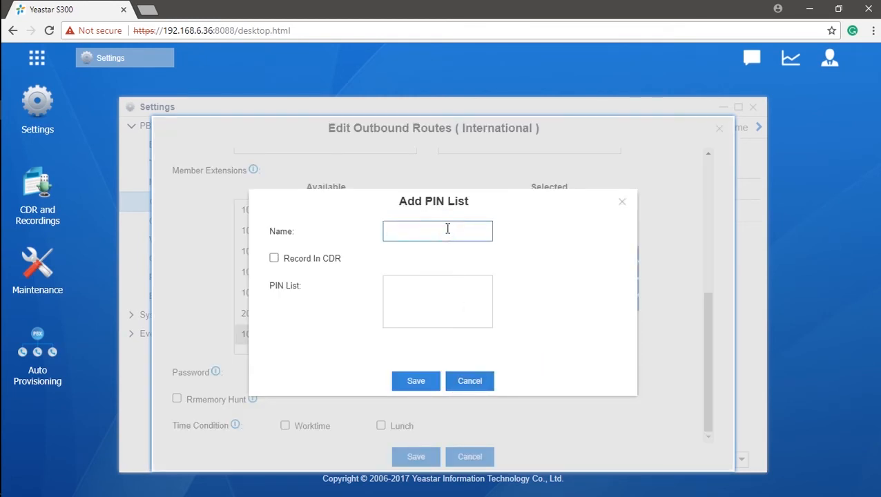
pyautogui.write('International')
# Enter three PINs, one per line, enable Record In CDR, and save the list.
pyautogui.click(448, 286)
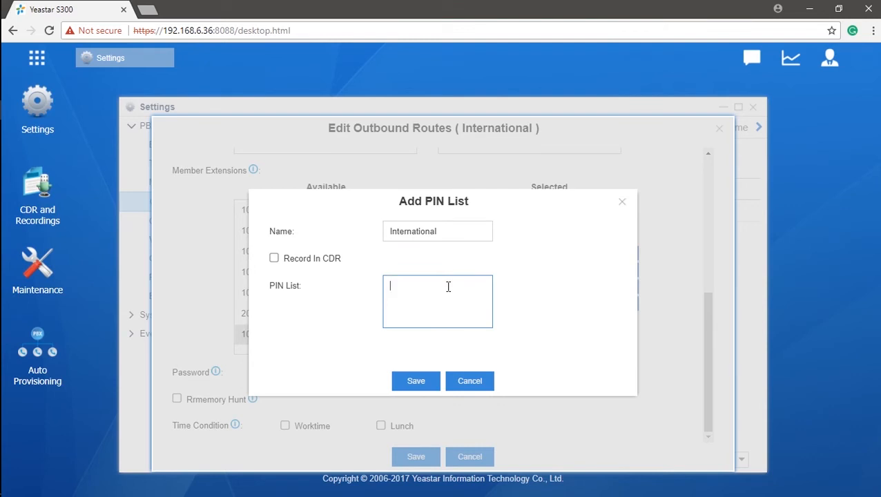
pyautogui.write('111')
pyautogui.press('Return')
pyautogui.write('222')
pyautogui.press('Return')
pyautogui.write('333')
pyautogui.click(274, 259)
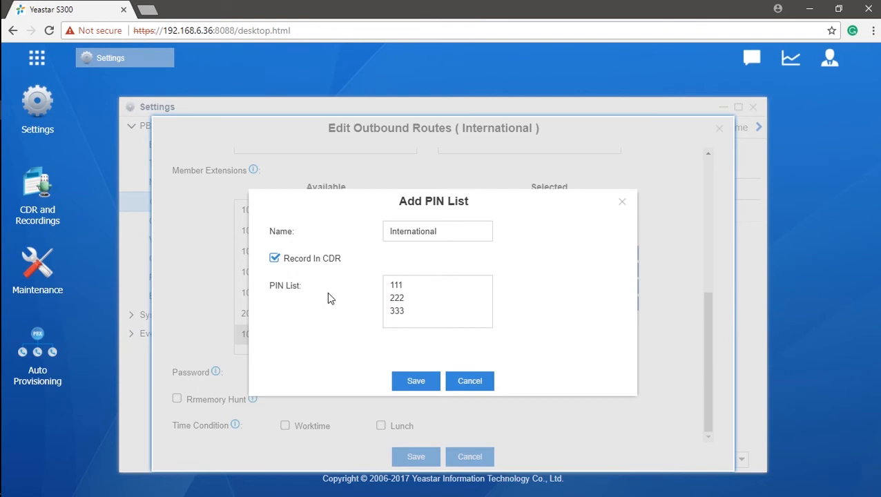
pyautogui.click(413, 382)
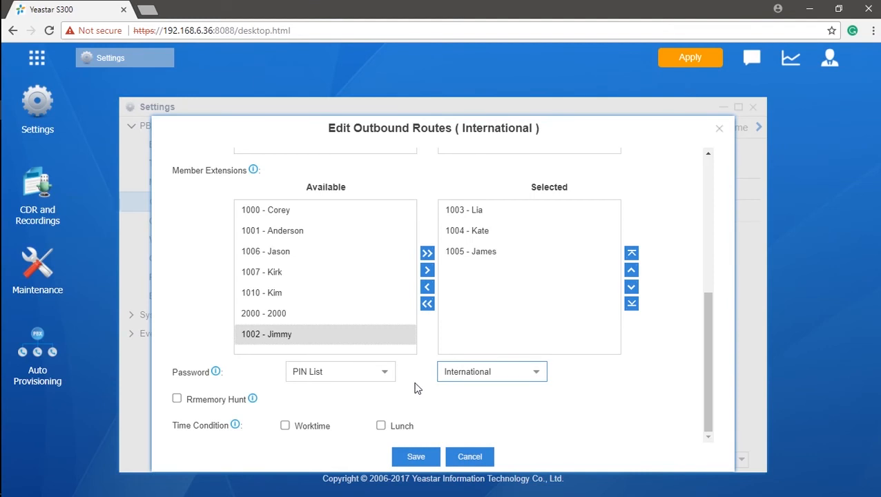
# Apply the pending changes and enable Rrmemory Hunt on the route.
pyautogui.click(698, 57)
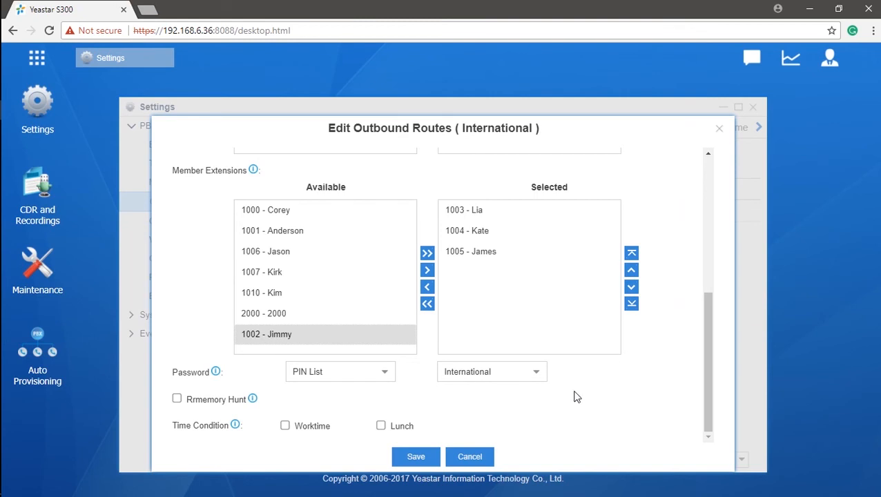
pyautogui.scroll(3, 578, 397)
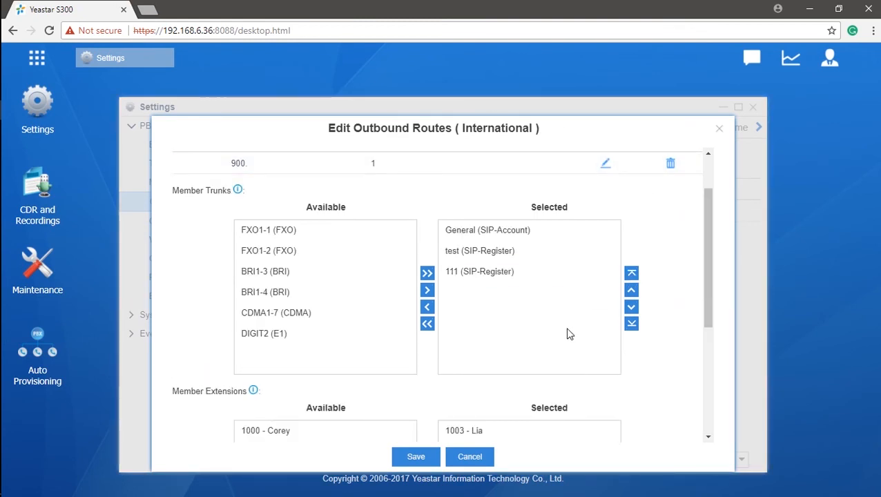
pyautogui.scroll(-2, 568, 332)
pyautogui.scroll(-2, 567, 333)
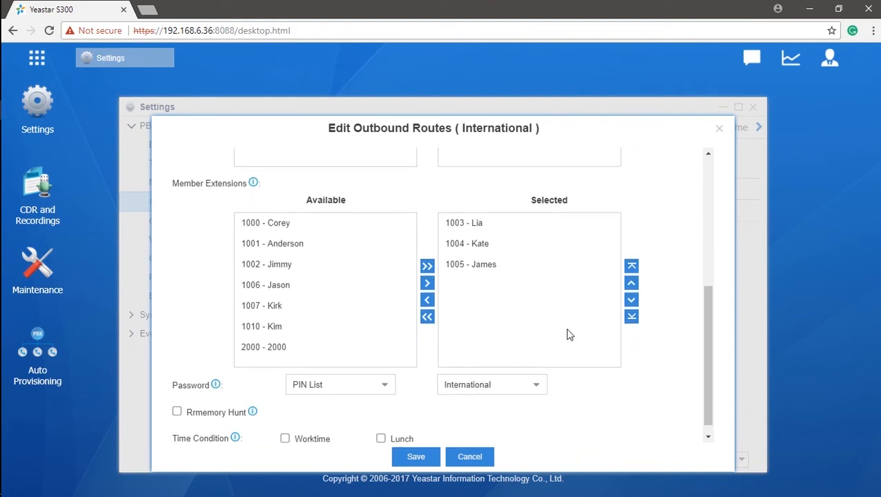
pyautogui.click(176, 399)
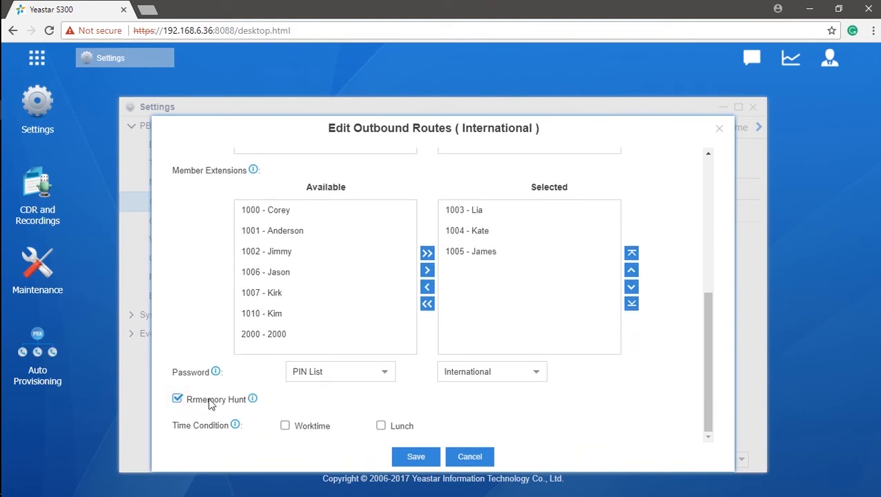
pyautogui.moveTo(253, 400)
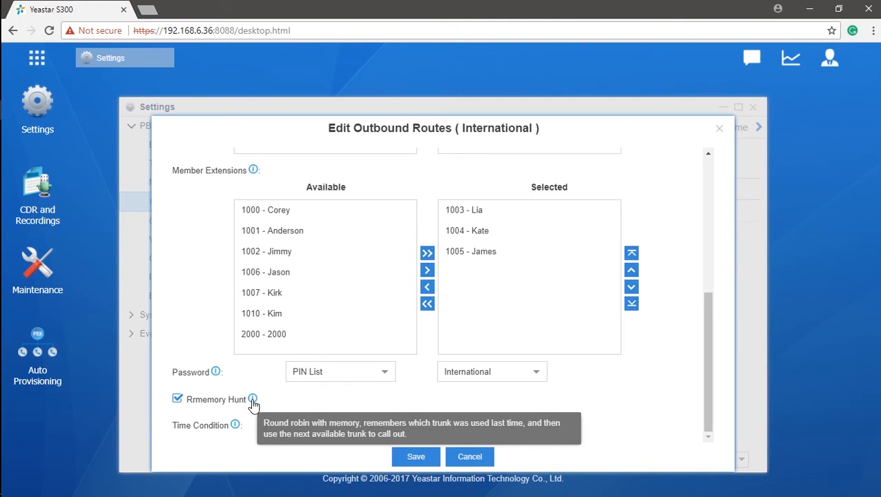
# Reorder the member trunks to test, General, then 111.
pyautogui.moveTo(711, 341); pyautogui.dragTo(724, 232)
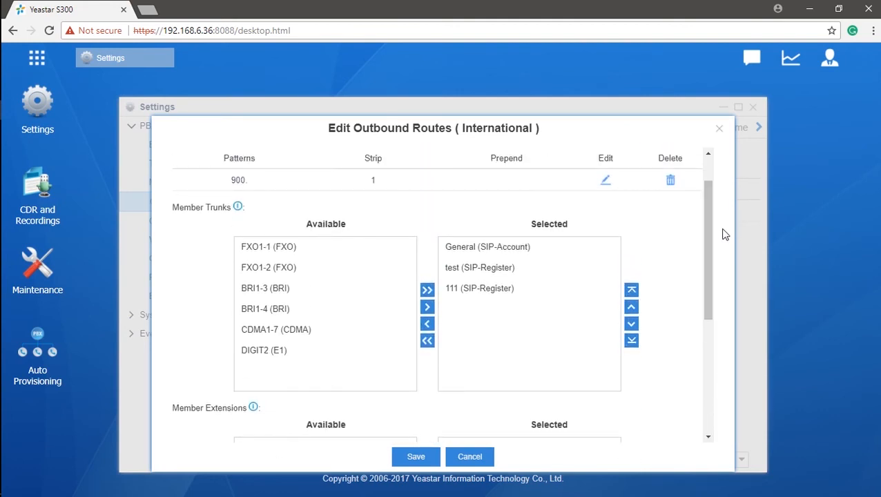
pyautogui.click(593, 288)
pyautogui.click(630, 307)
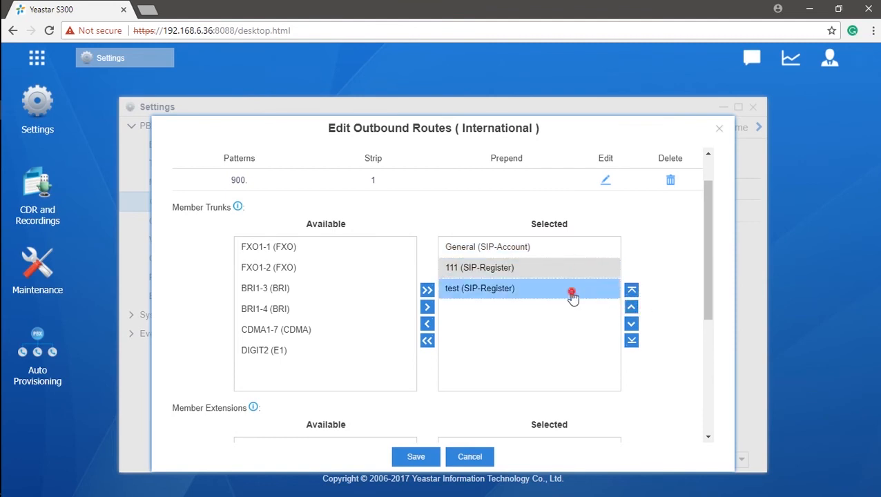
pyautogui.click(572, 295)
pyautogui.click(630, 290)
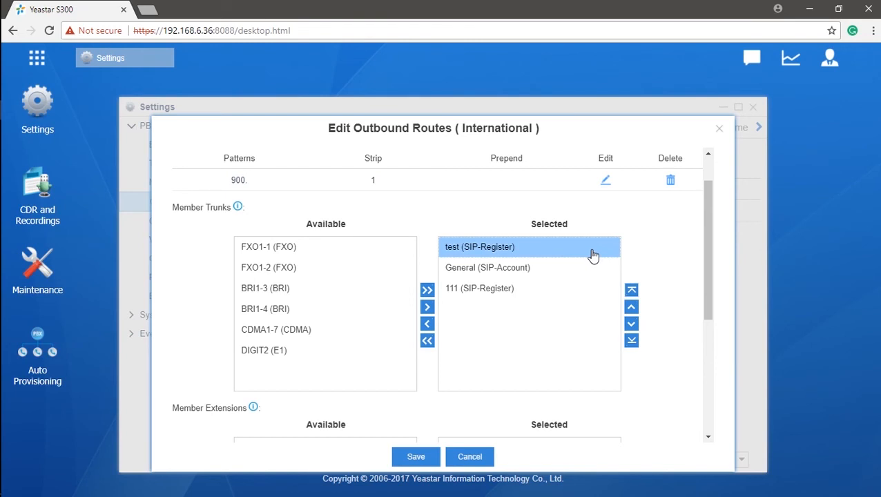
pyautogui.moveTo(709, 238); pyautogui.dragTo(717, 363)
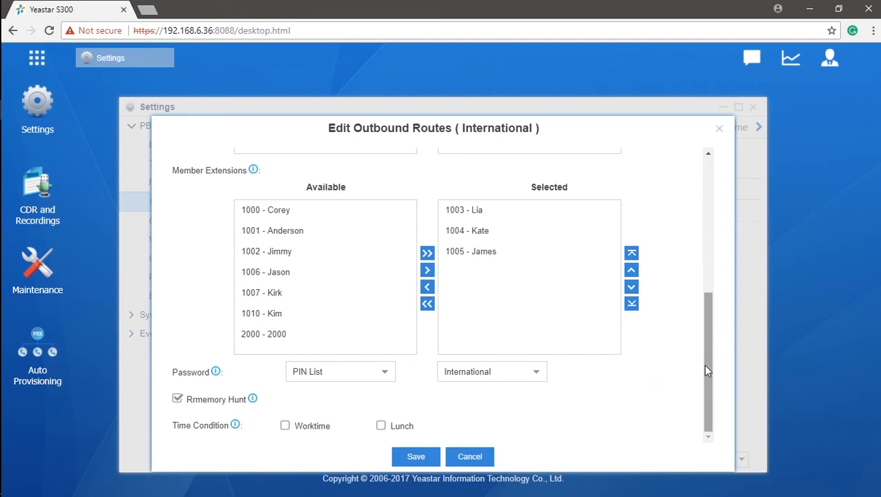
pyautogui.moveTo(703, 364); pyautogui.dragTo(703, 222)
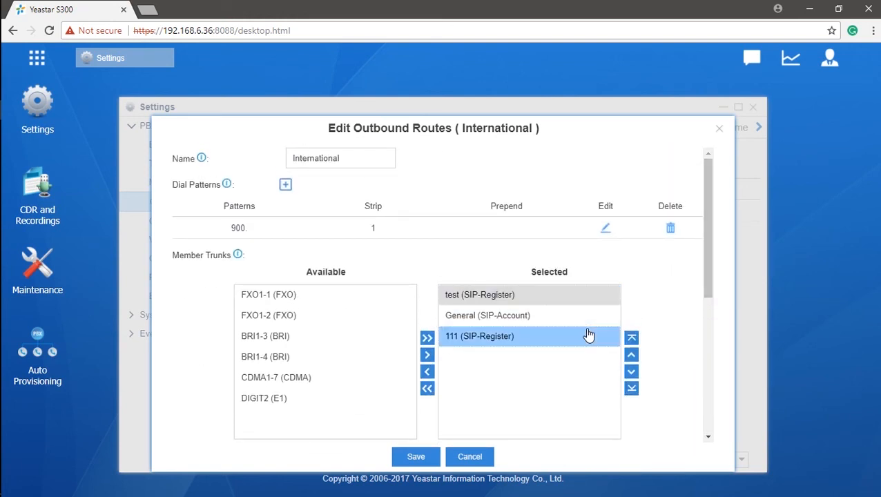
# Clear the trunk selection, save the International route with pattern 900., and apply the configuration.
pyautogui.click(619, 416)
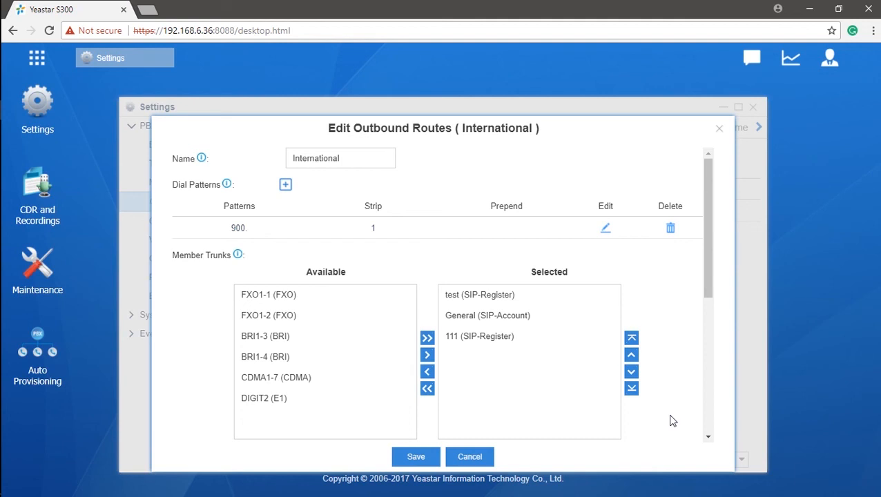
pyautogui.click(434, 460)
pyautogui.click(674, 61)
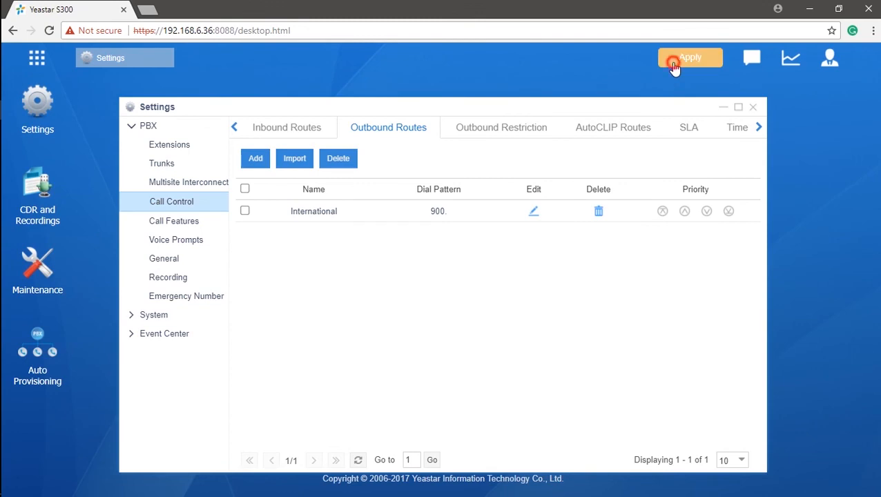